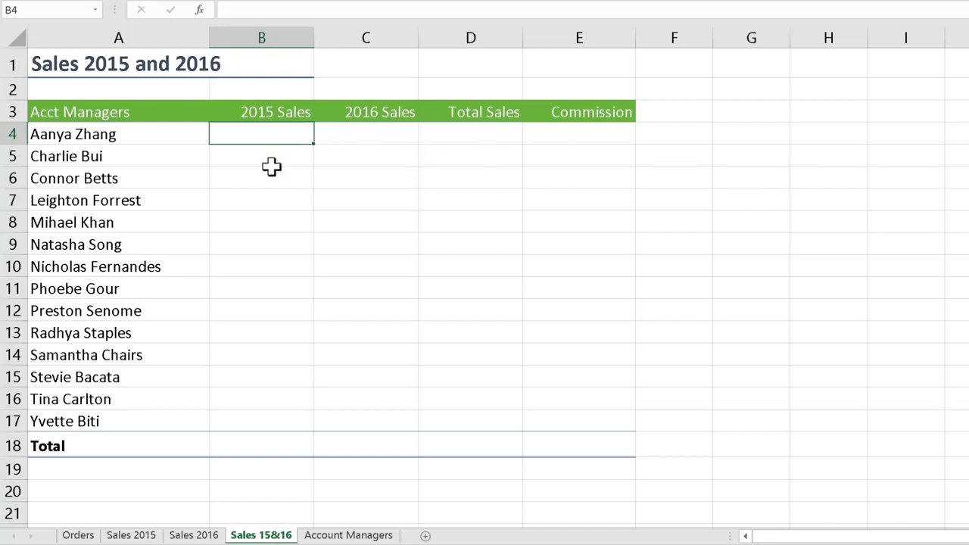
# Copy total cell F4 from the Sales 2015 sheet and paste it with its formula into B4 of Sales 15&16
pyautogui.click(132, 535)
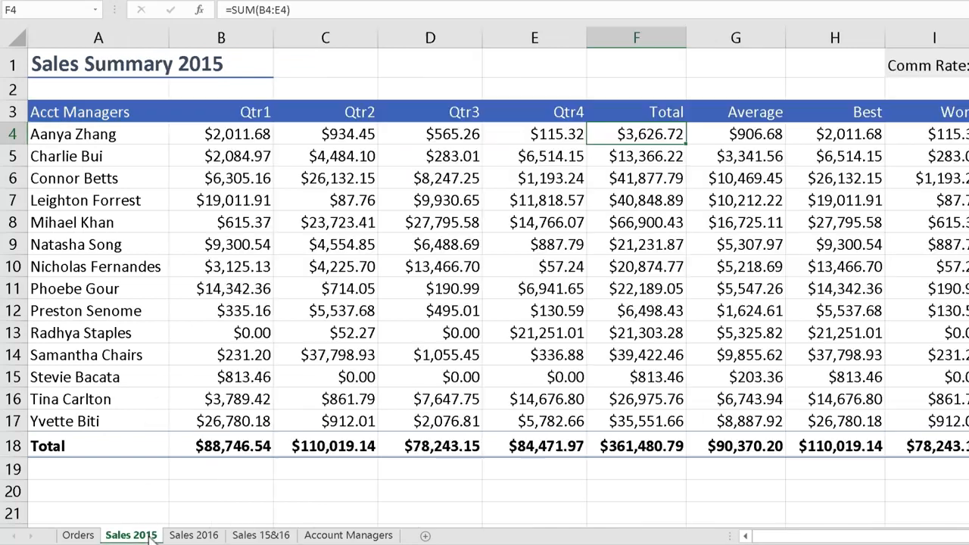
pyautogui.rightClick(651, 134)
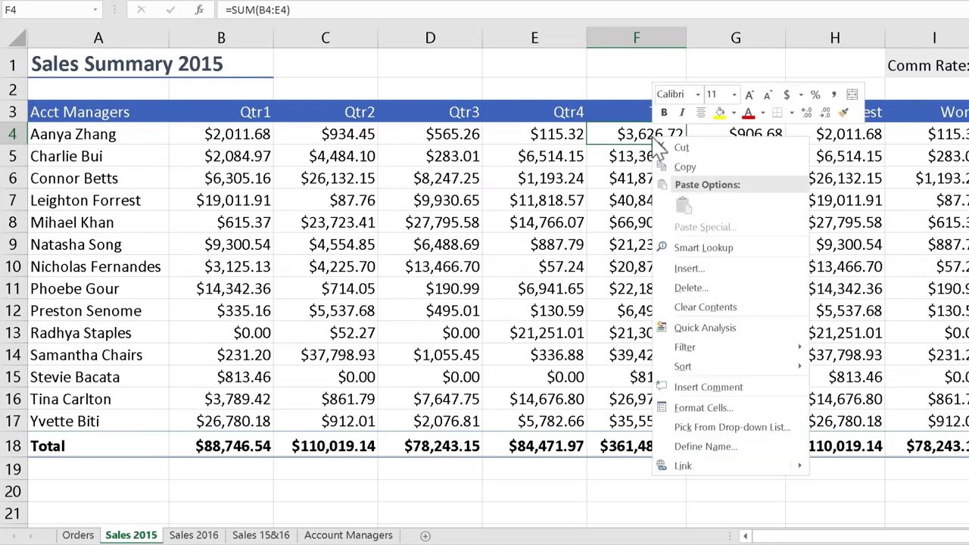
pyautogui.click(693, 166)
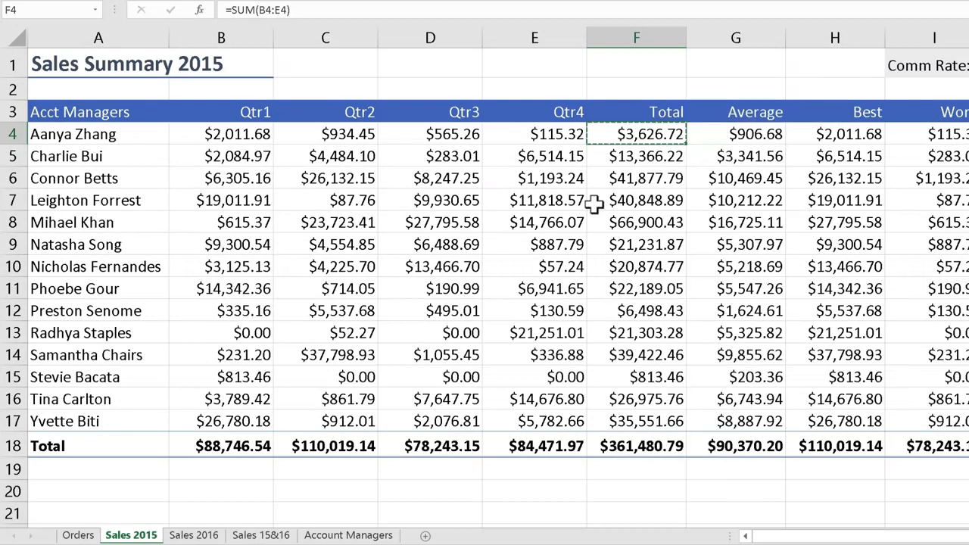
pyautogui.click(271, 528)
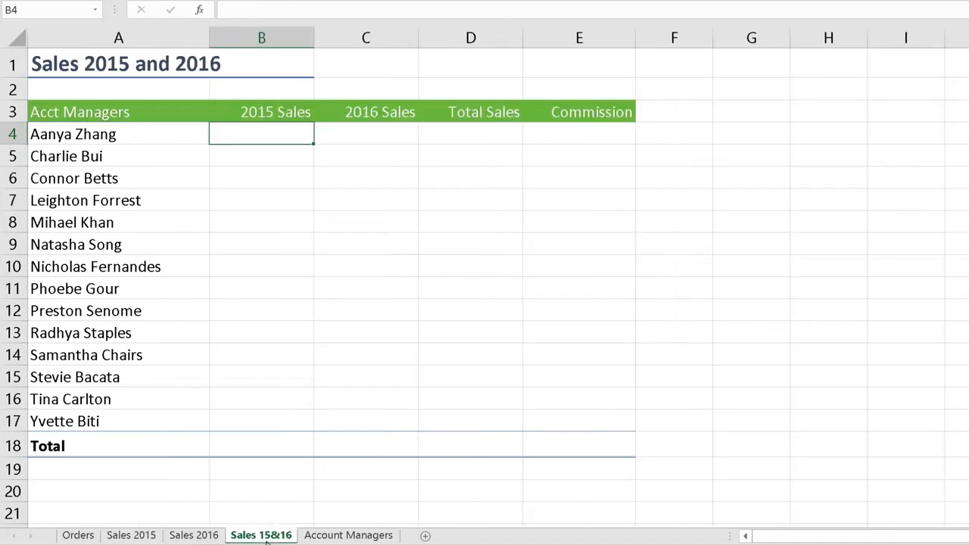
pyautogui.rightClick(280, 138)
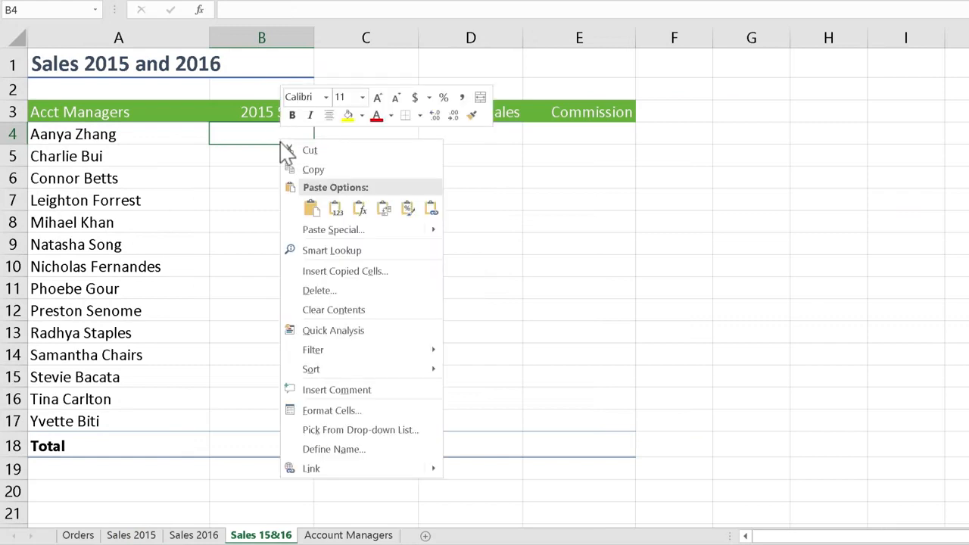
pyautogui.click(311, 212)
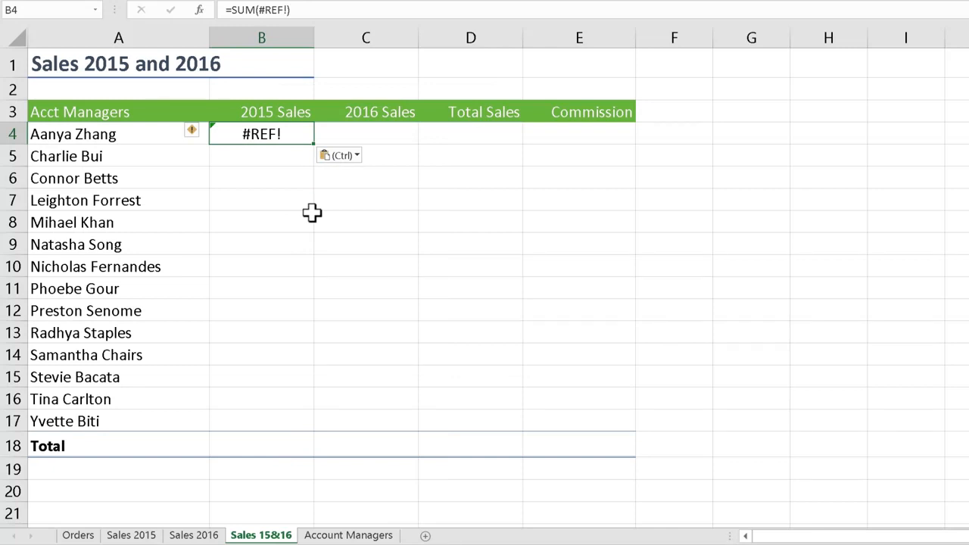
# Examine the formula behind total cell F4 on Sales 2015 and compare it with the pasted one in B4 of Sales 15&16
pyautogui.click(132, 536)
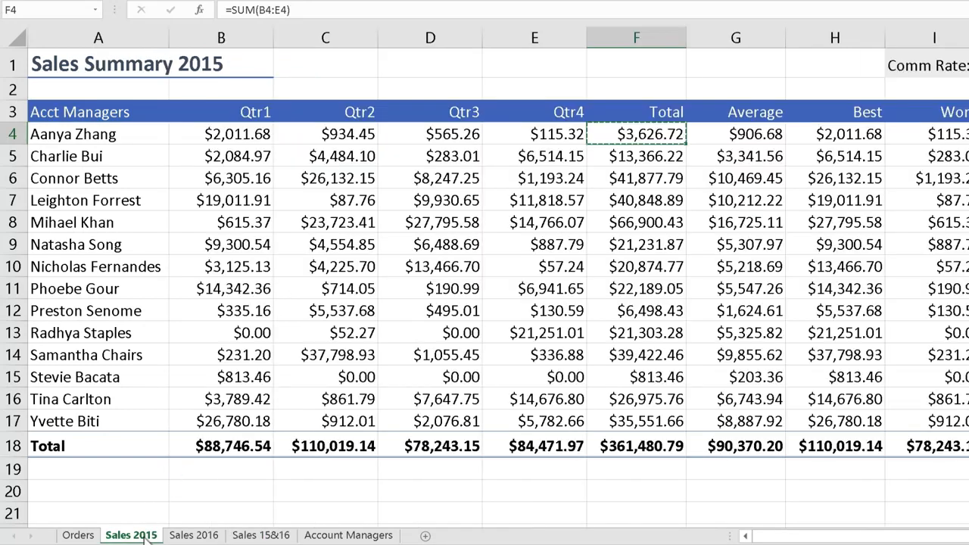
pyautogui.doubleClick(658, 135)
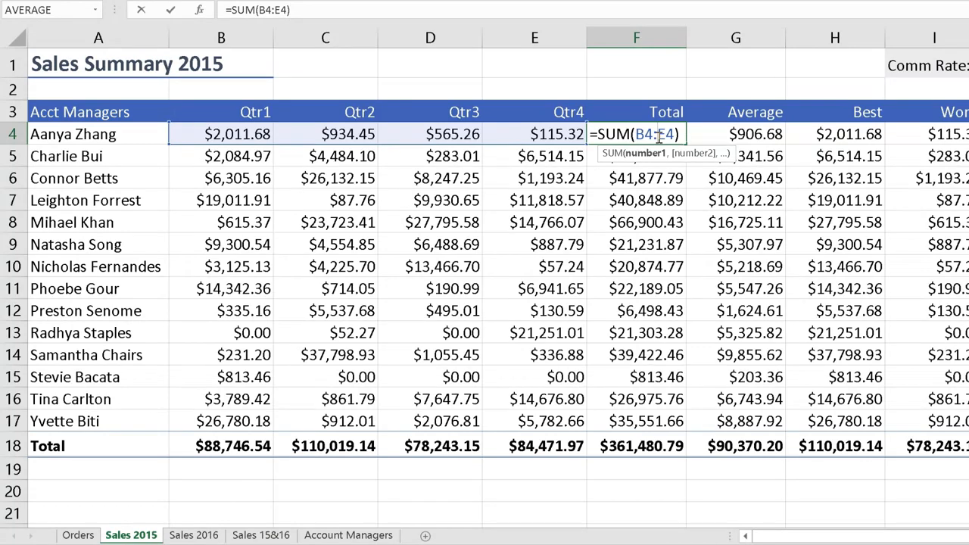
pyautogui.press('Escape')
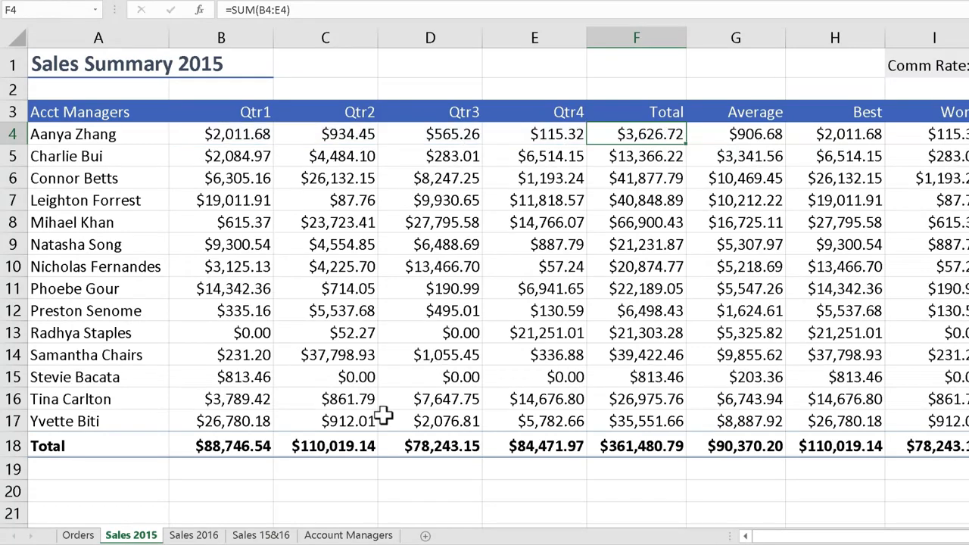
pyautogui.click(262, 535)
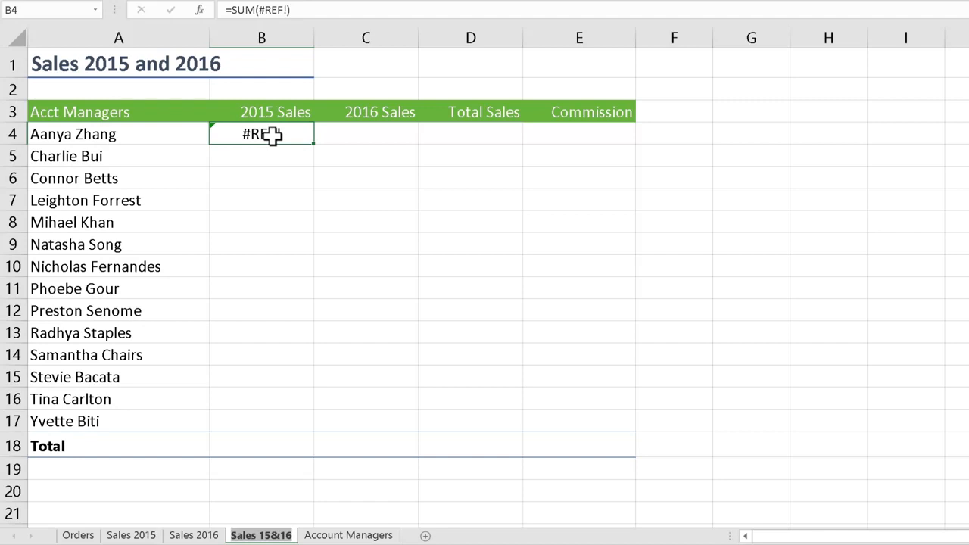
pyautogui.click(147, 540)
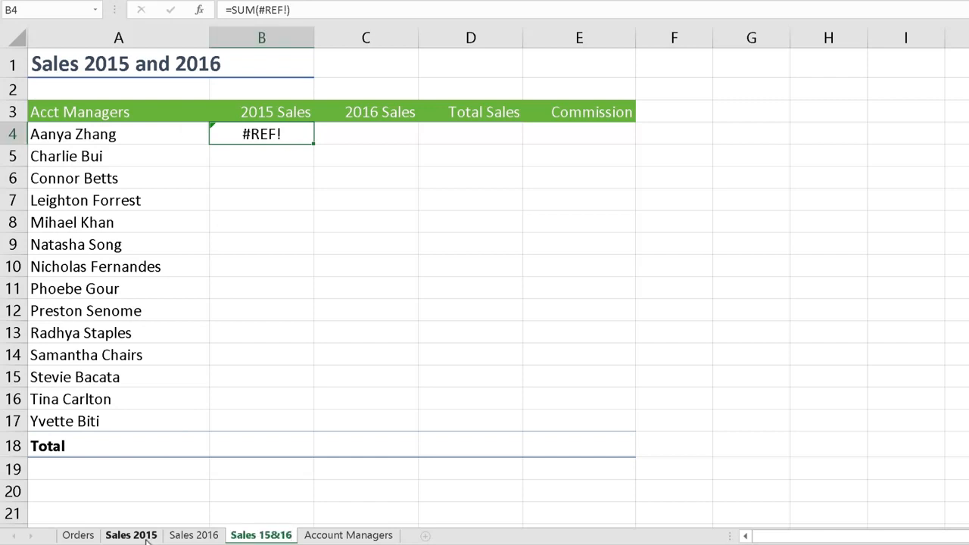
pyautogui.click(147, 538)
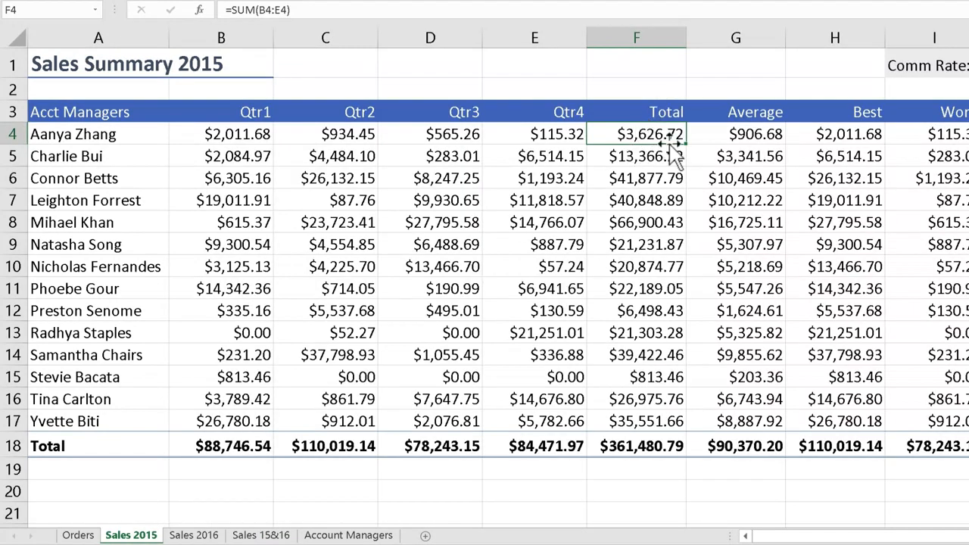
pyautogui.click(244, 538)
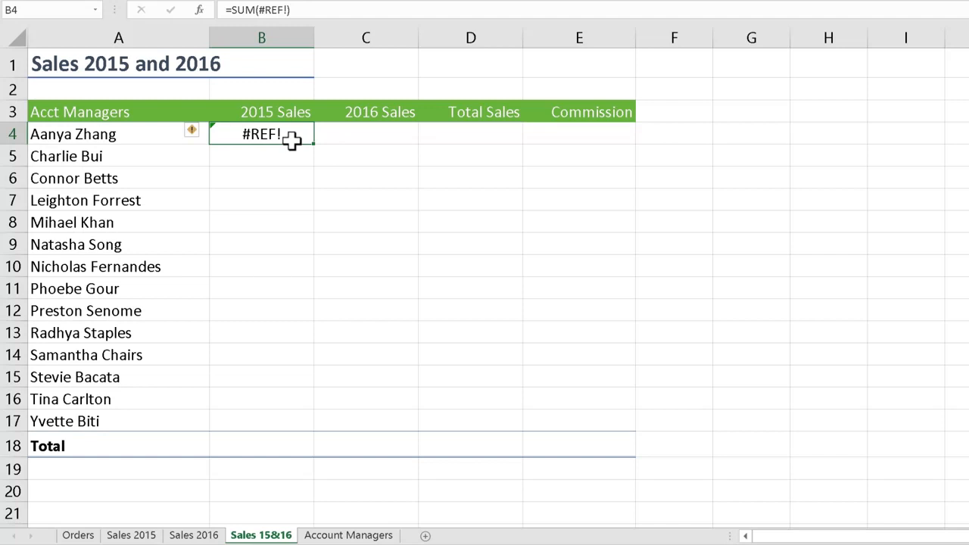
# Clear the pasted formula from cell B4 on the Sales 15&16 sheet
pyautogui.press('BackSpace')
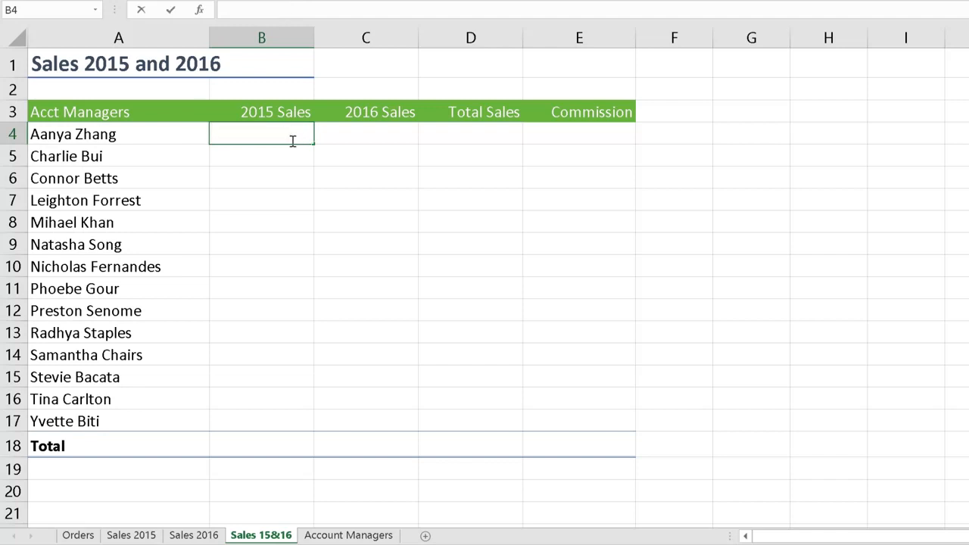
pyautogui.press('Escape')
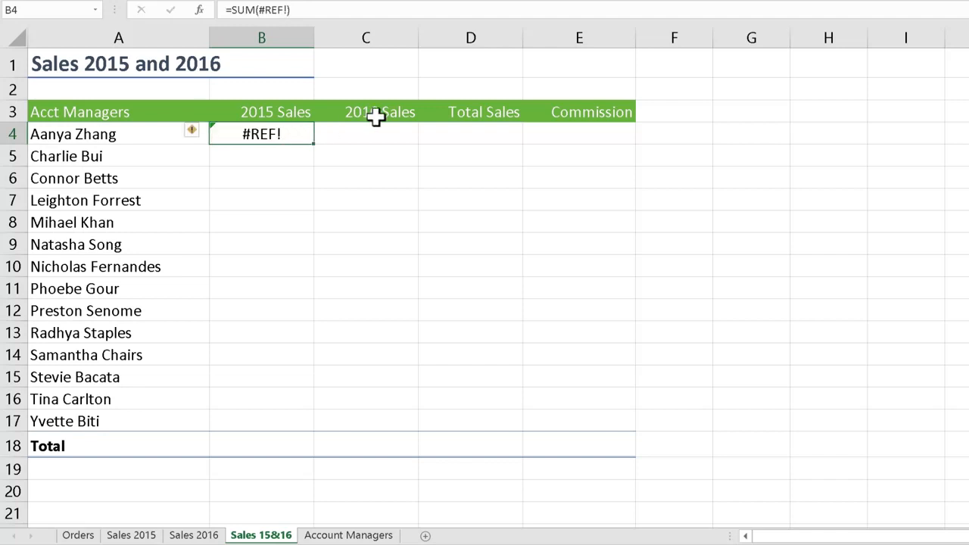
pyautogui.press('Delete')
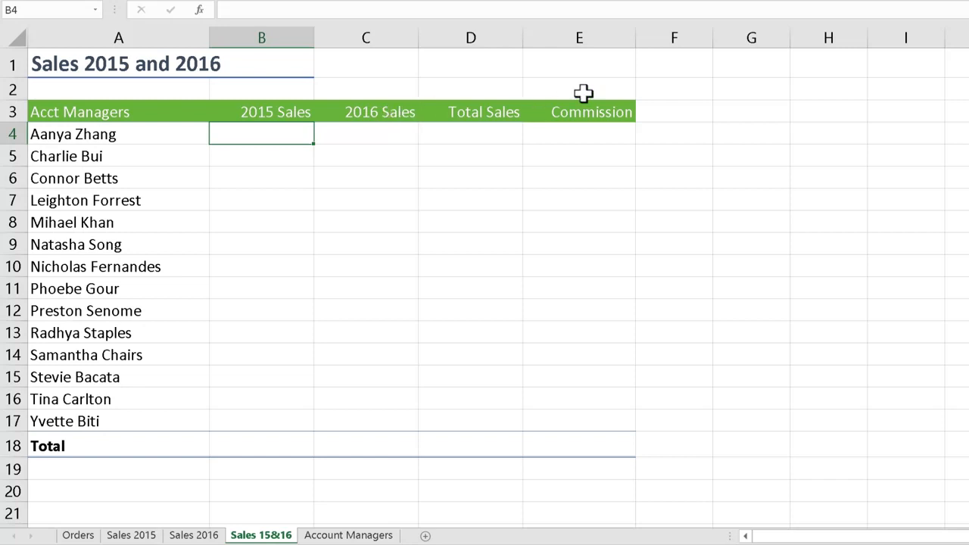
# Enter the sample value 200 in cell E1 above the Commission column
pyautogui.click(585, 59)
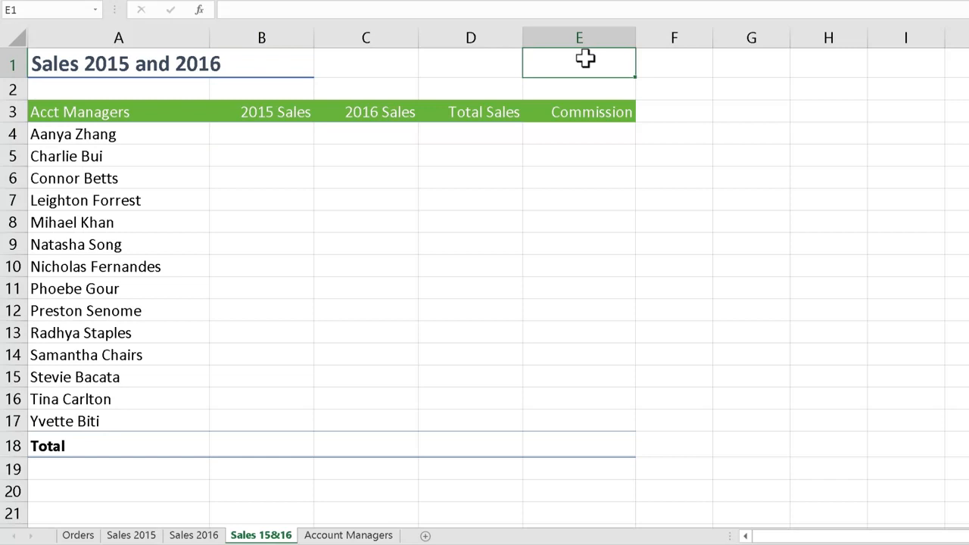
pyautogui.doubleClick(586, 58)
pyautogui.write('200')
pyautogui.press('Return')
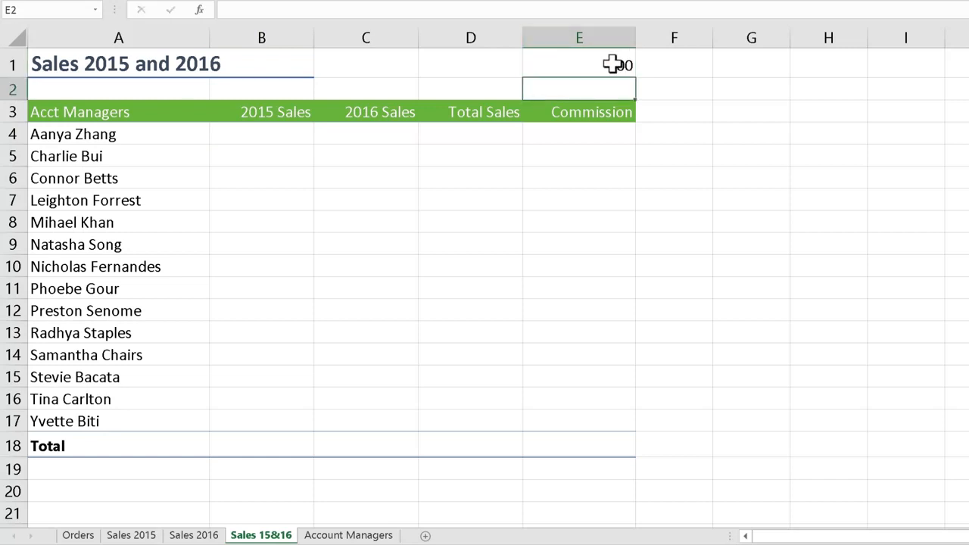
# Link cell B4 to the sample value with the formula =E1
pyautogui.click(271, 131)
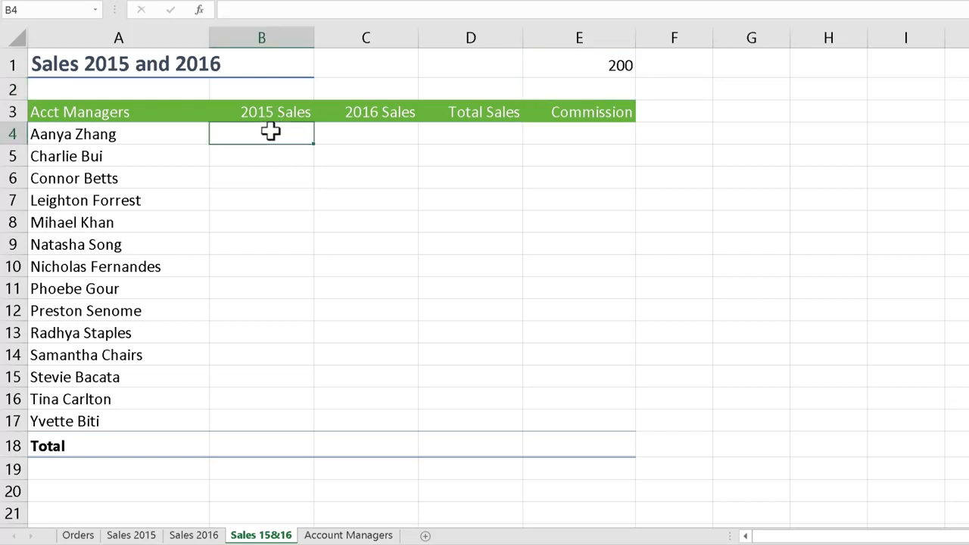
pyautogui.write('=')
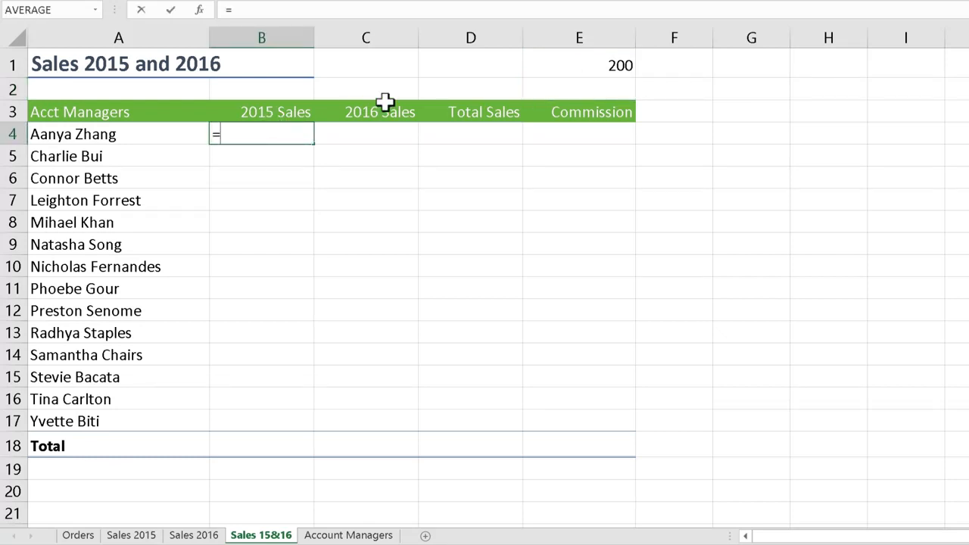
pyautogui.click(557, 67)
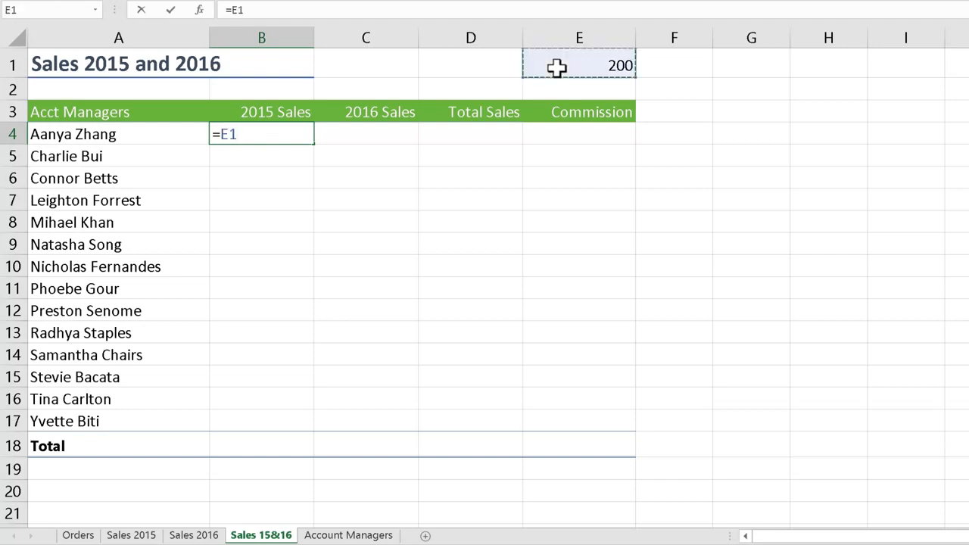
pyautogui.press('Return')
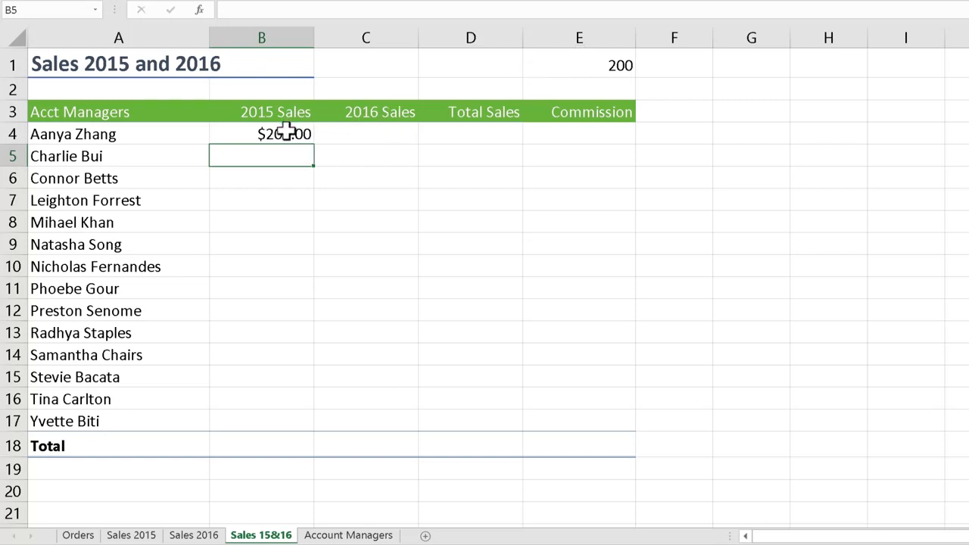
# Change the sample value in cell E1 to 600
pyautogui.click(601, 70)
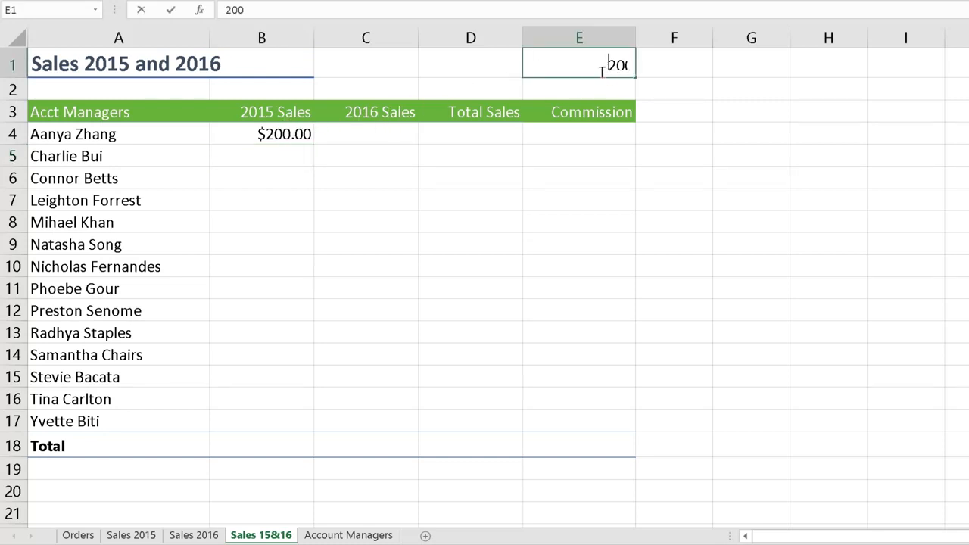
pyautogui.write('600')
pyautogui.press('Return')
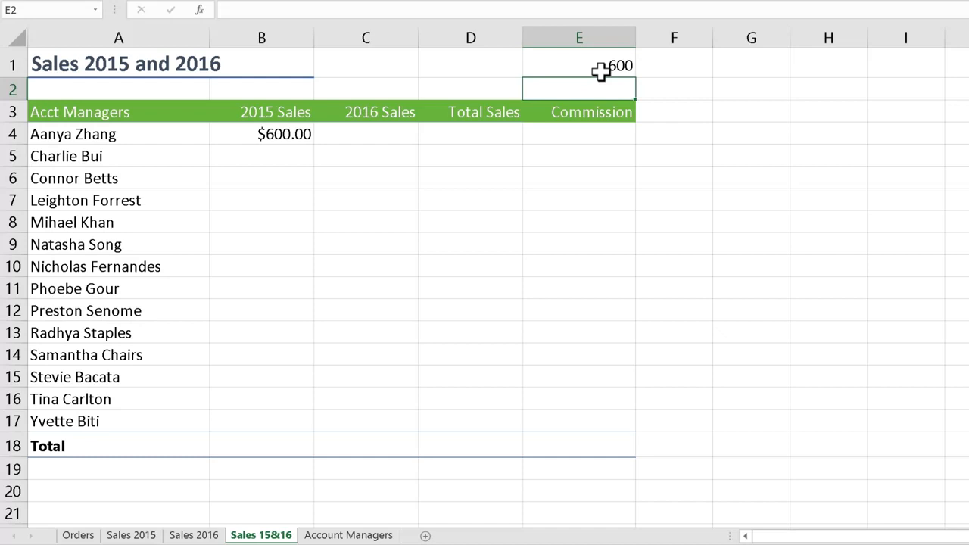
# Check the linked formula in B4 and delete the sample value from cell E1
pyautogui.click(302, 133)
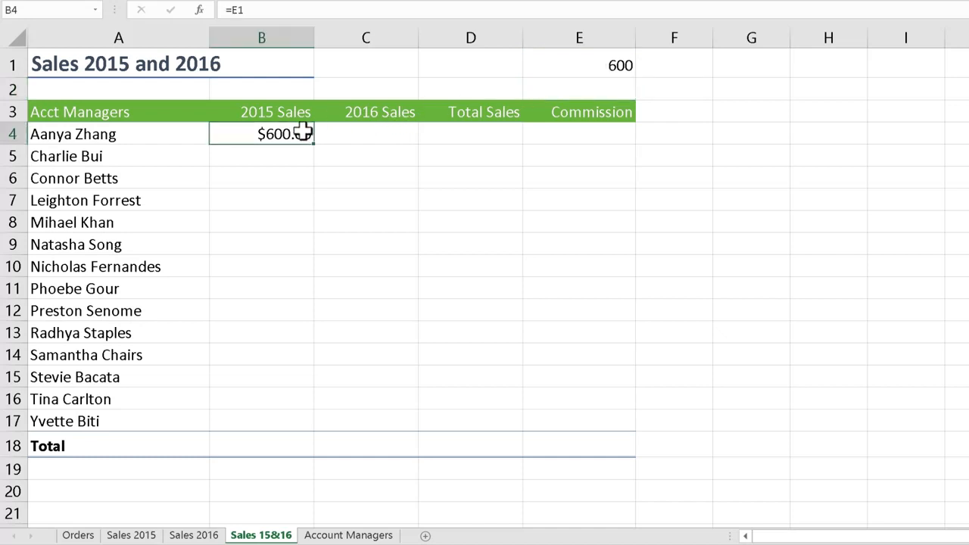
pyautogui.click(573, 69)
pyautogui.press('Delete')
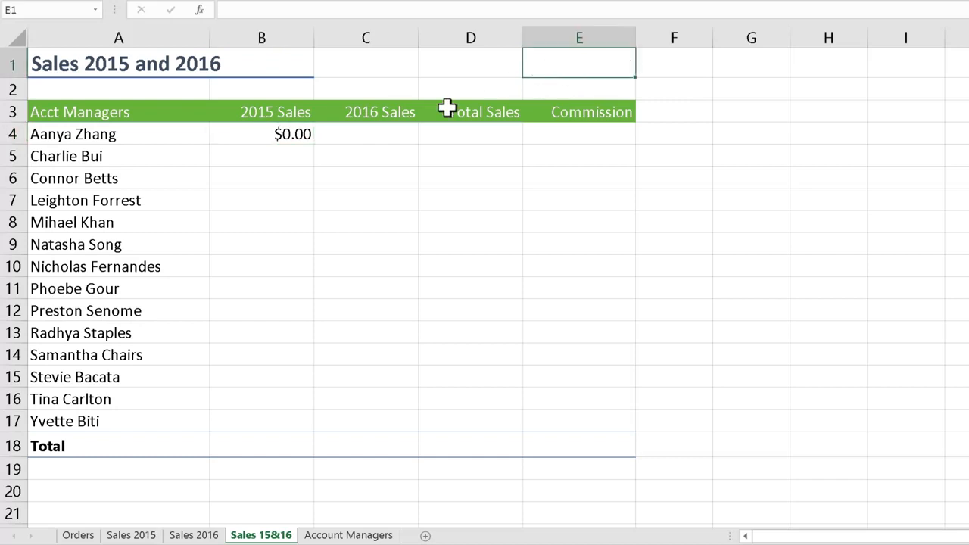
# Replace the formula in B4 with a link to the 2015 total, ='Sales 2015'!F4
pyautogui.click(303, 134)
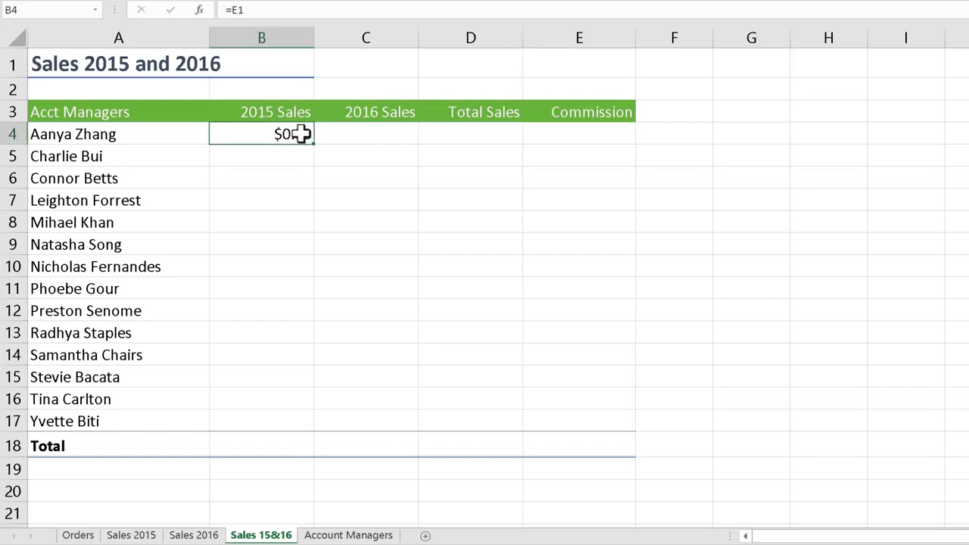
pyautogui.write('=')
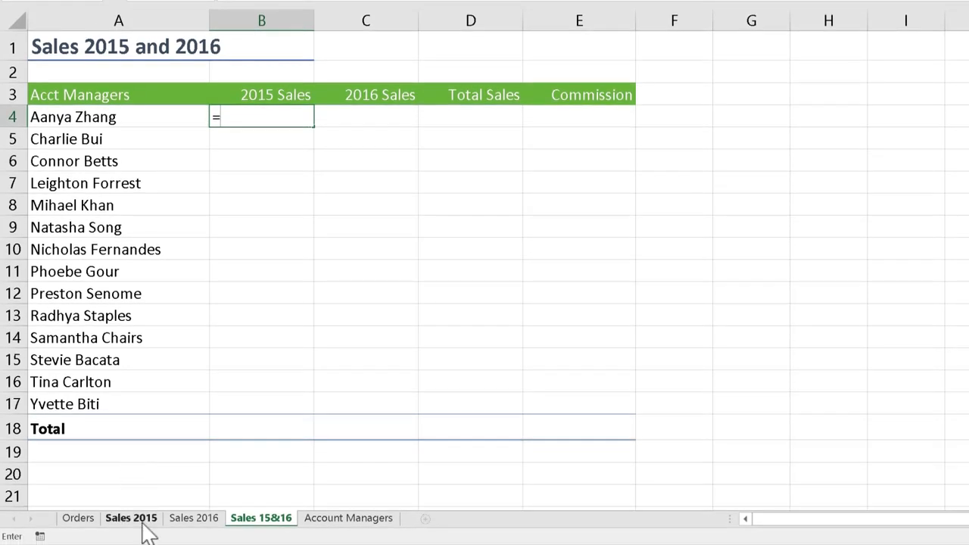
pyautogui.click(142, 523)
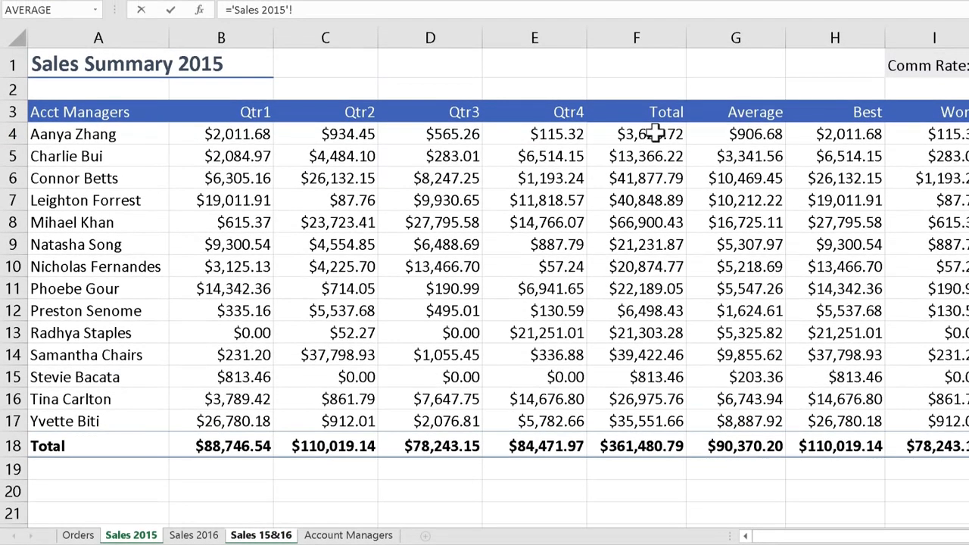
pyautogui.click(655, 133)
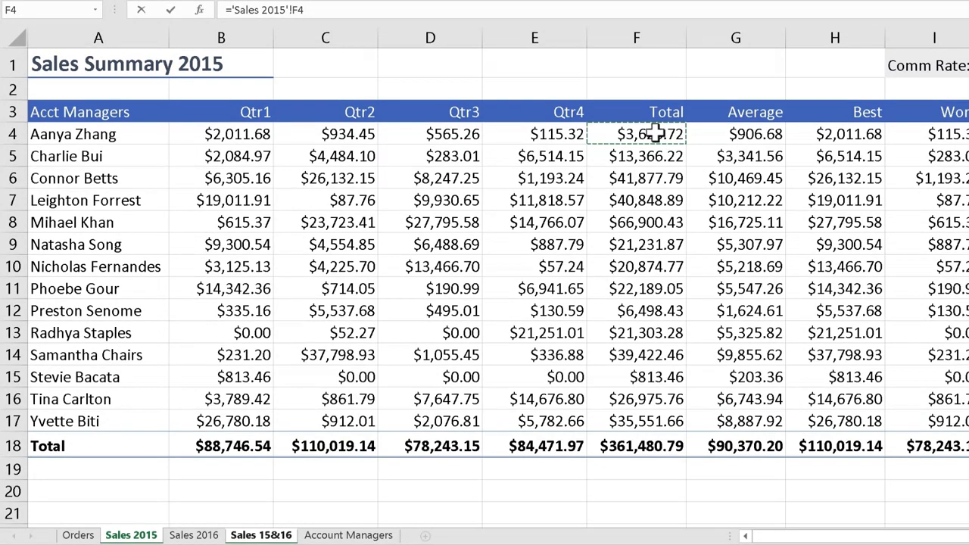
pyautogui.press('Return')
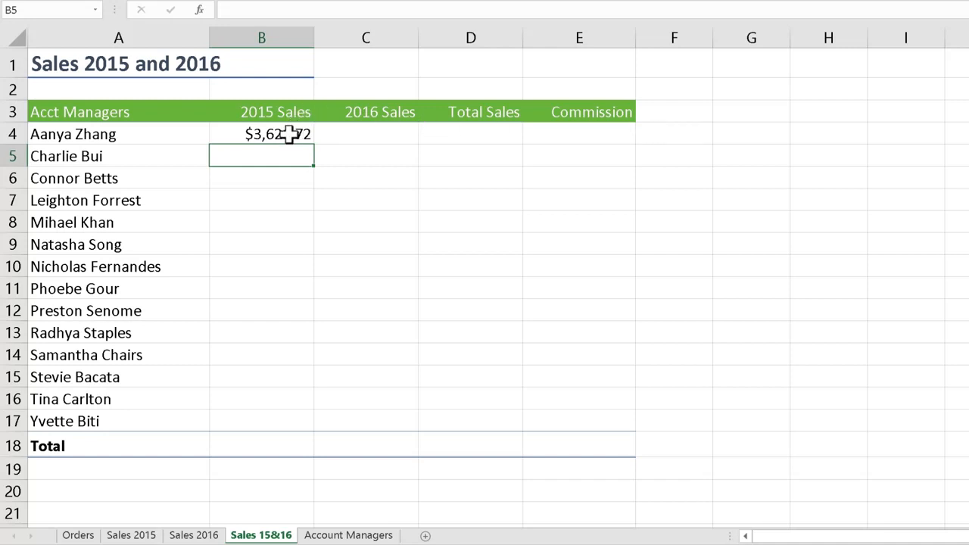
# Link cell C4 to the first account manager's 2016 total with the formula ='Sales 2016'!F4
pyautogui.click(377, 133)
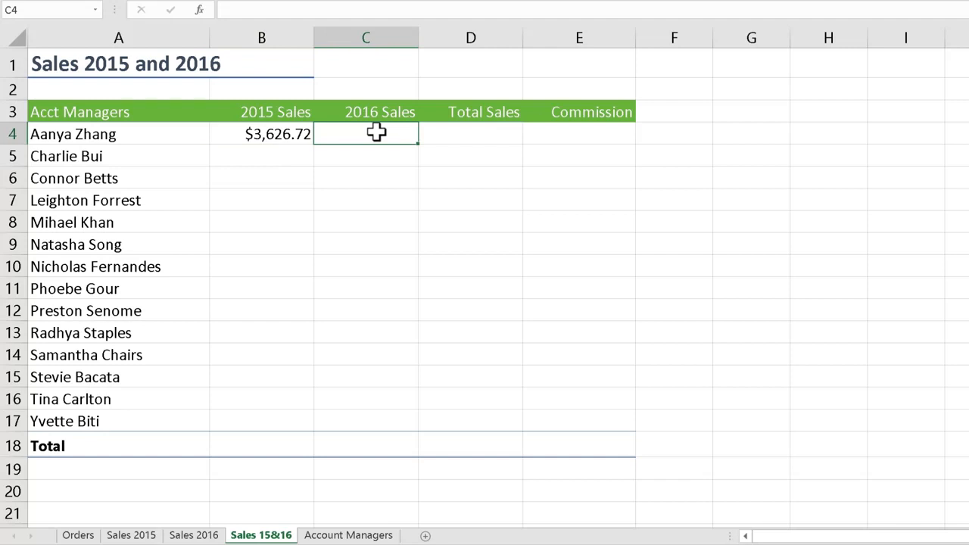
pyautogui.write('=')
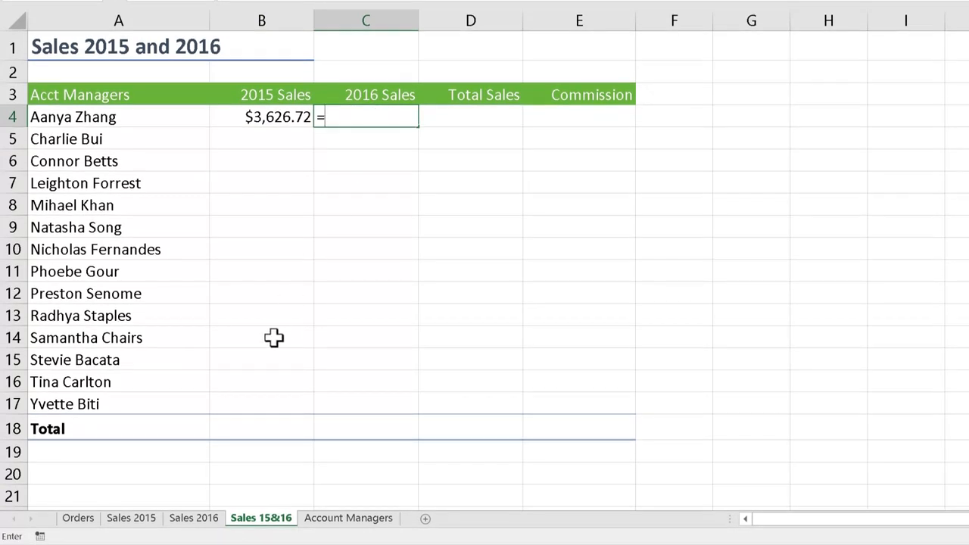
pyautogui.click(202, 522)
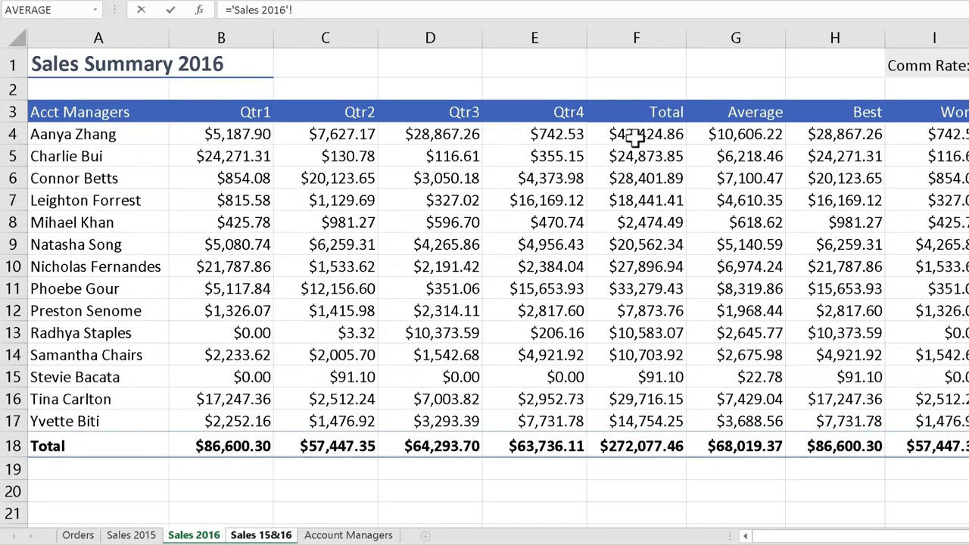
pyautogui.click(636, 118)
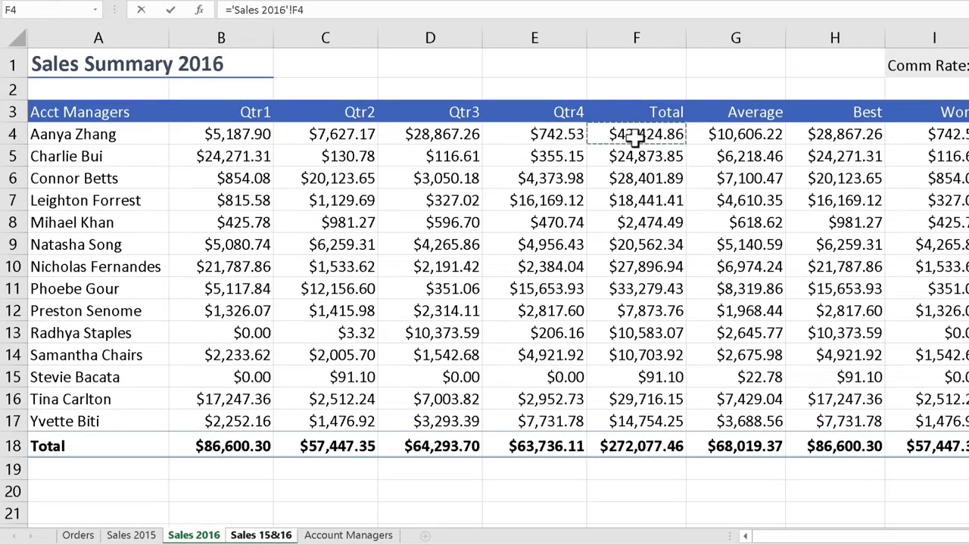
pyautogui.press('Return')
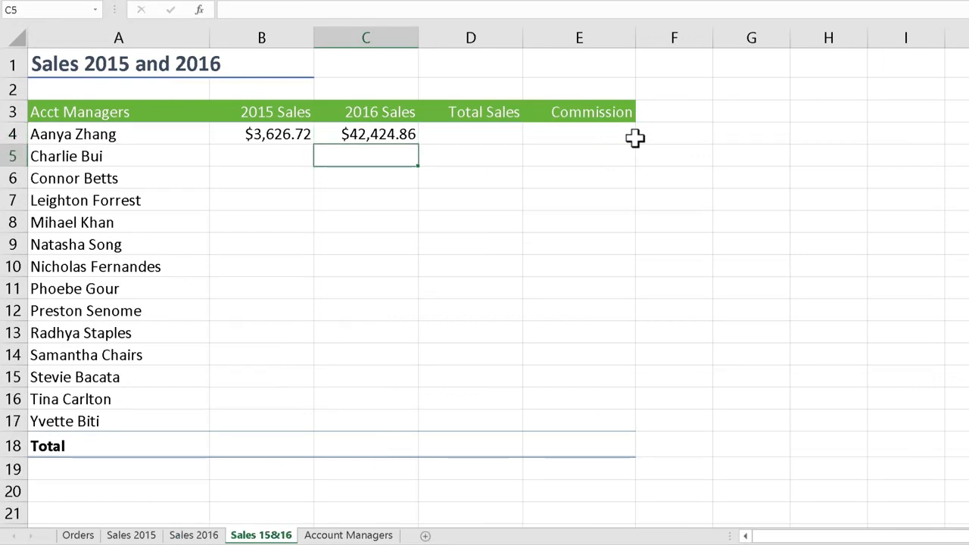
# Calculate the first account manager's Total Sales in D4 with AutoSum as =SUM(B4:C4)
pyautogui.click(495, 134)
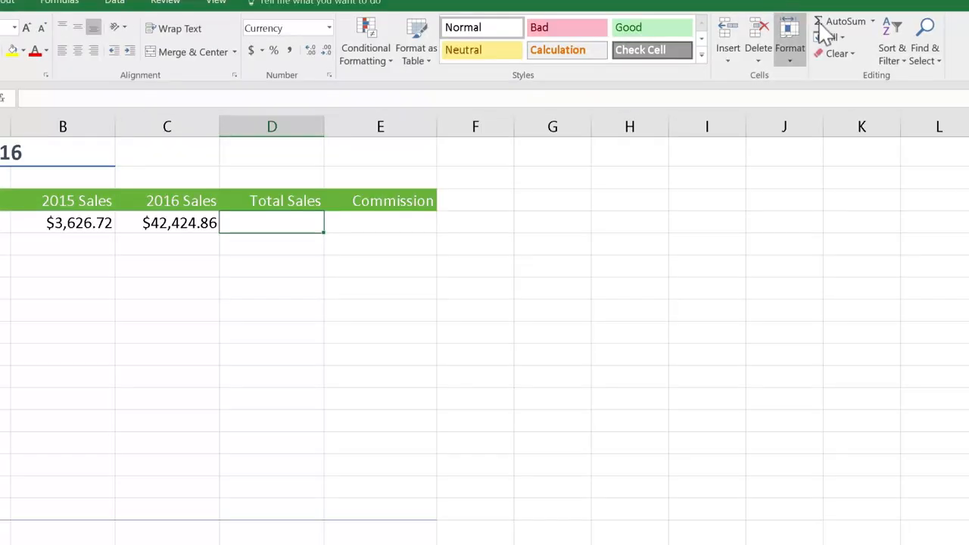
pyautogui.click(832, 24)
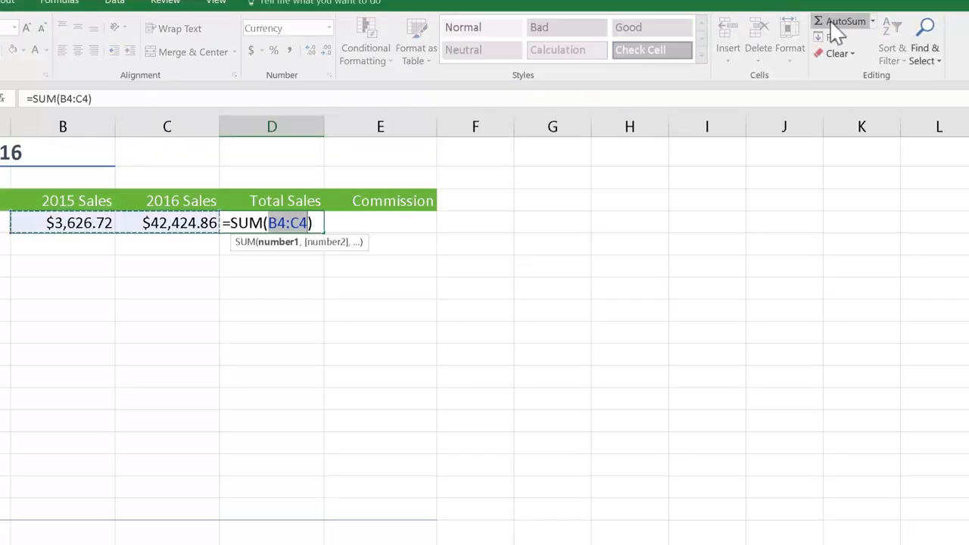
pyautogui.press('Tab')
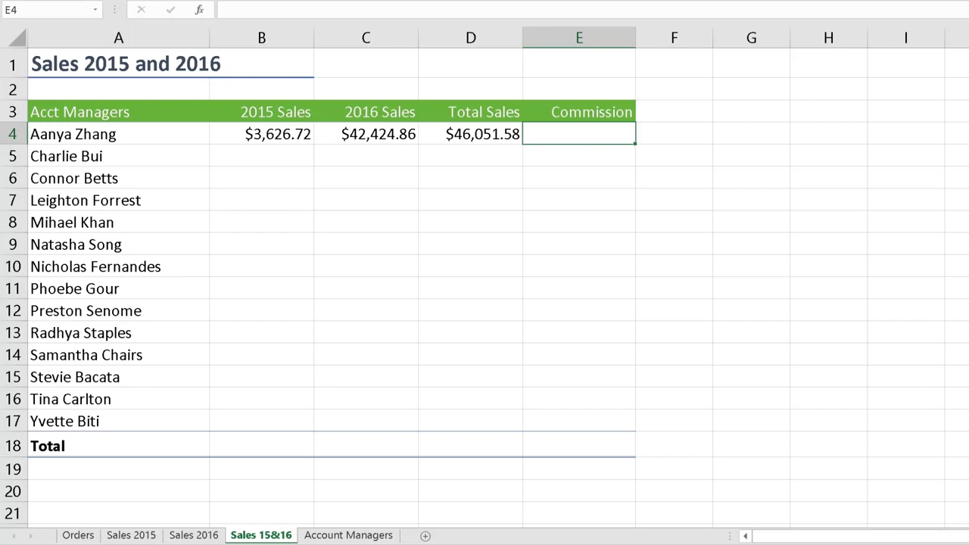
# Add the 2015 and 2016 commissions in cell E4 with the formula ='Sales 2015'!J4+'Sales 2016'!J4
pyautogui.write('=')
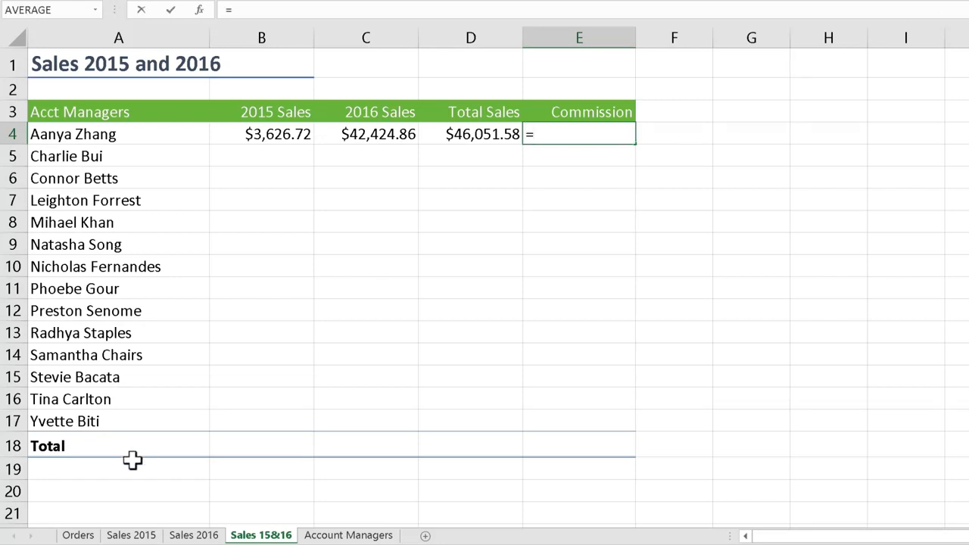
pyautogui.click(131, 534)
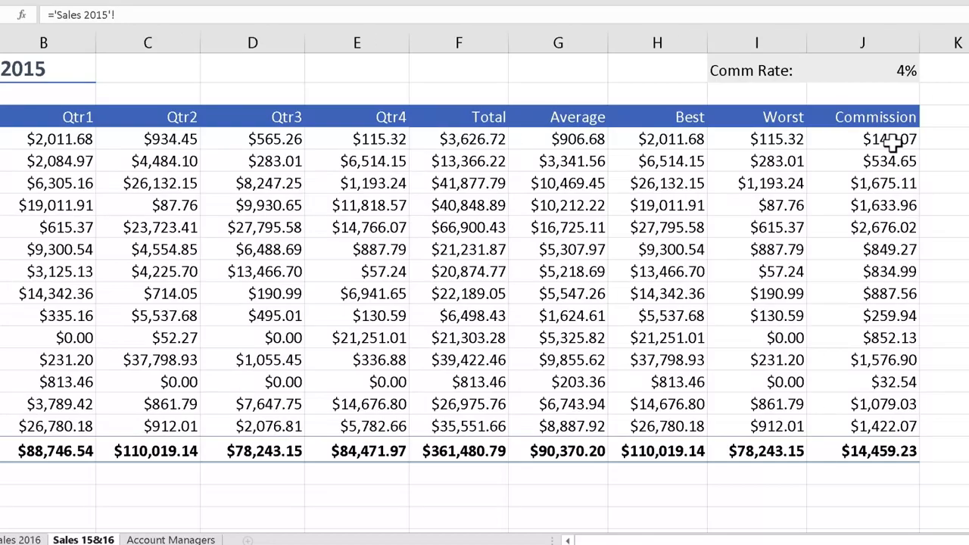
pyautogui.click(968, 122)
pyautogui.write('+')
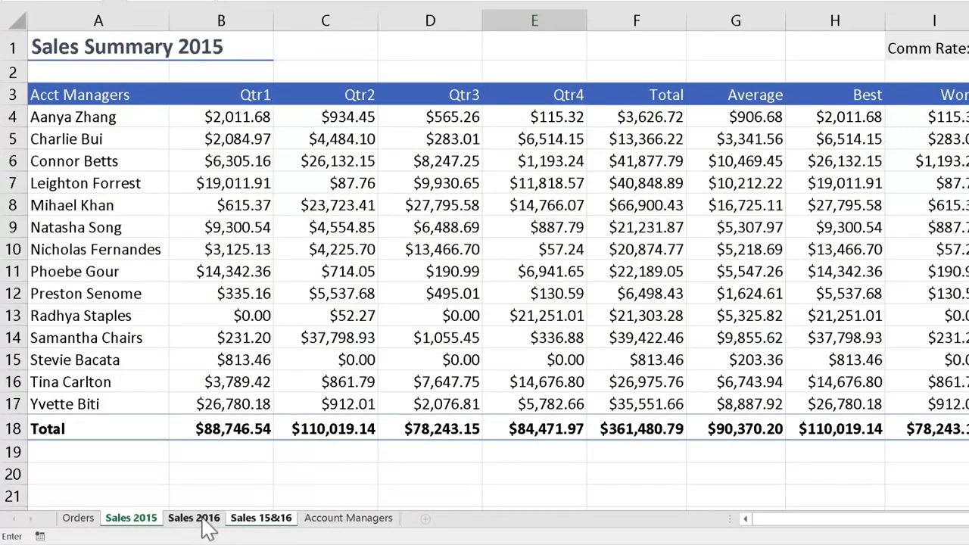
pyautogui.click(198, 519)
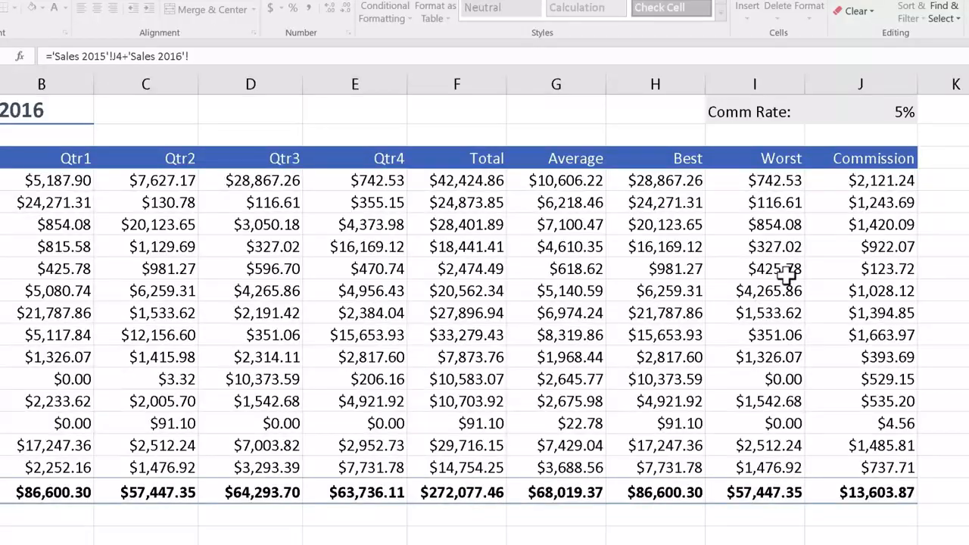
pyautogui.click(878, 180)
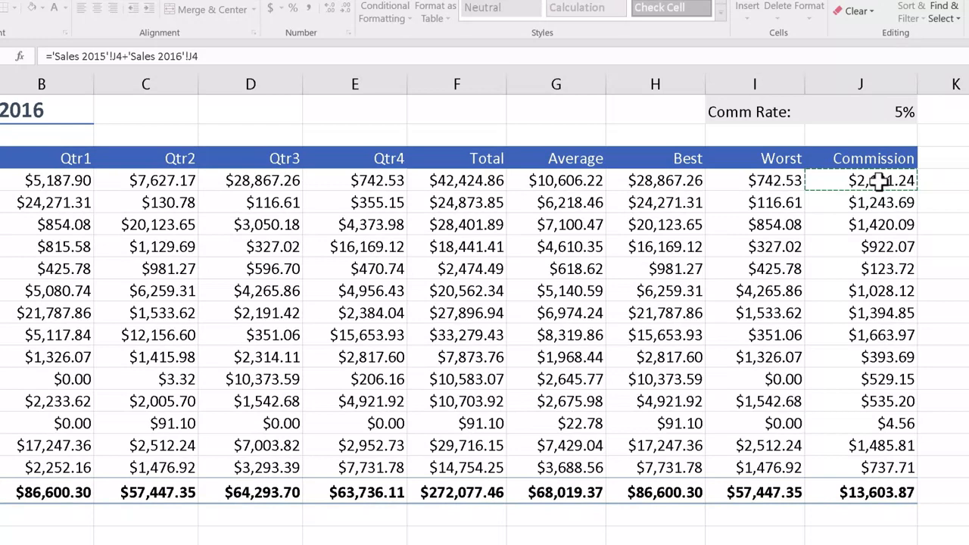
pyautogui.hotkey('ctrl', 'pagedown')
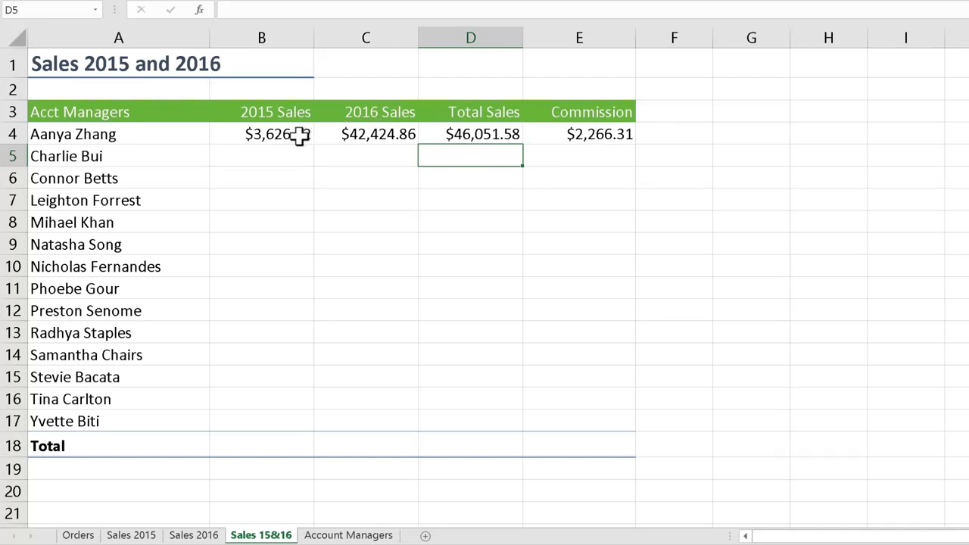
# Fill the formulas in B4:E4 down to row 17 for all account managers
pyautogui.moveTo(285, 134); pyautogui.dragTo(564, 137)
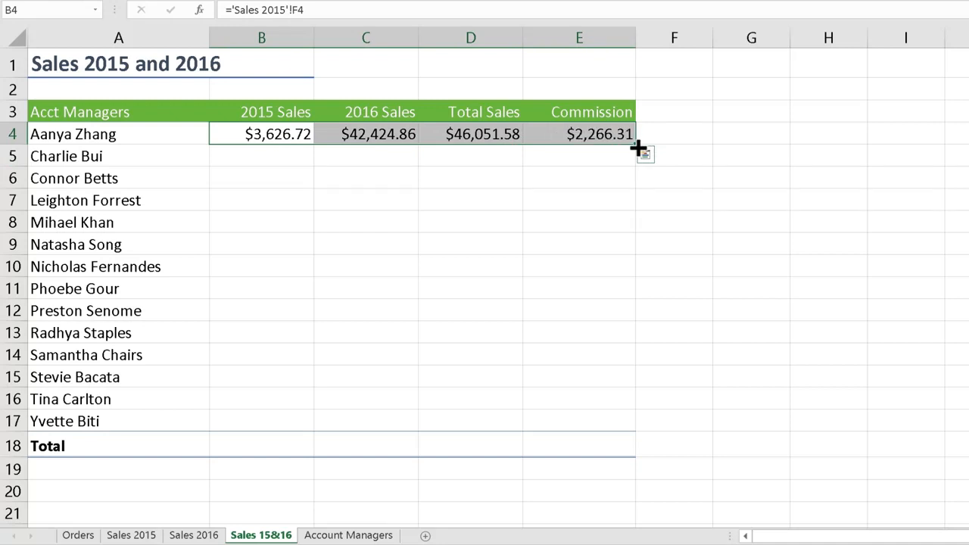
pyautogui.moveTo(638, 149); pyautogui.dragTo(620, 439)
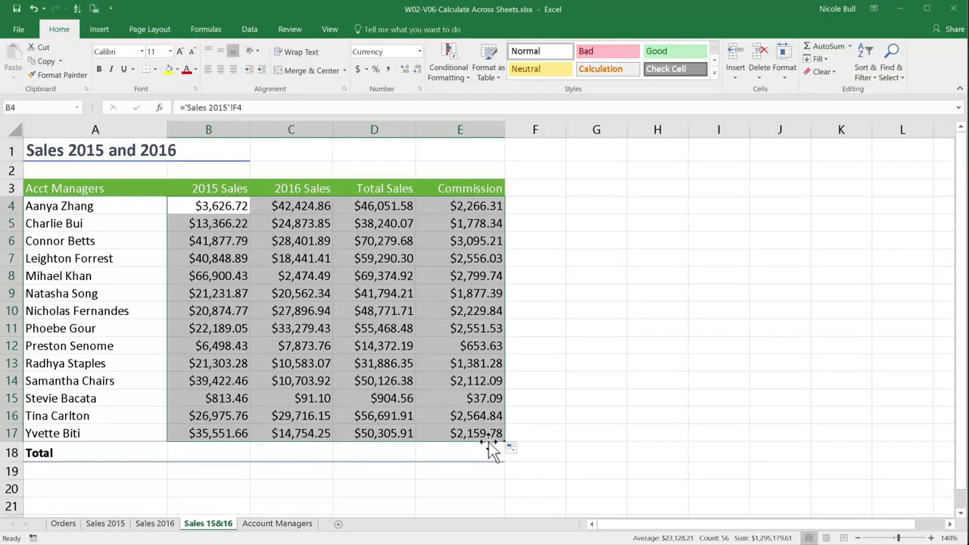
# Total all four sales and commission columns in B18:E18 with AutoSum
pyautogui.click(231, 454)
pyautogui.moveTo(265, 455); pyautogui.dragTo(449, 450)
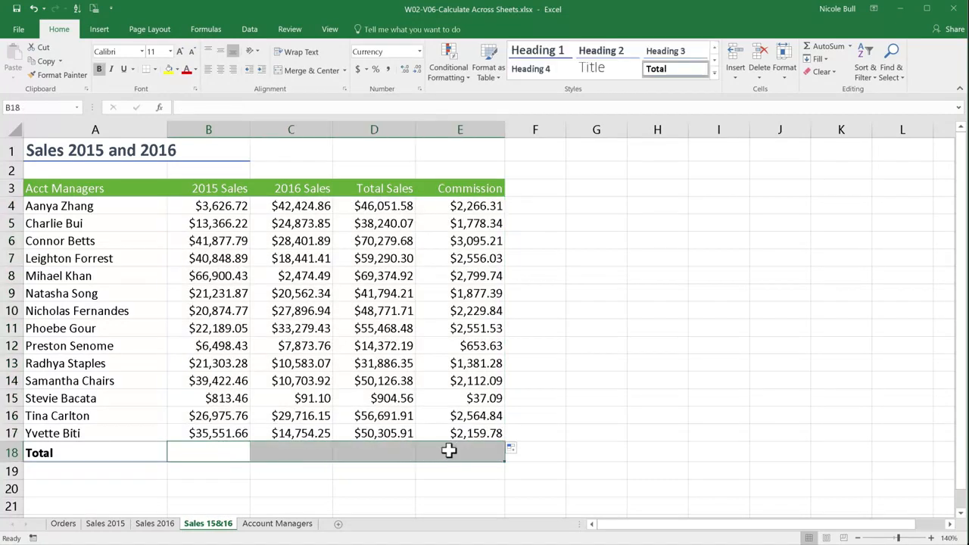
pyautogui.click(828, 47)
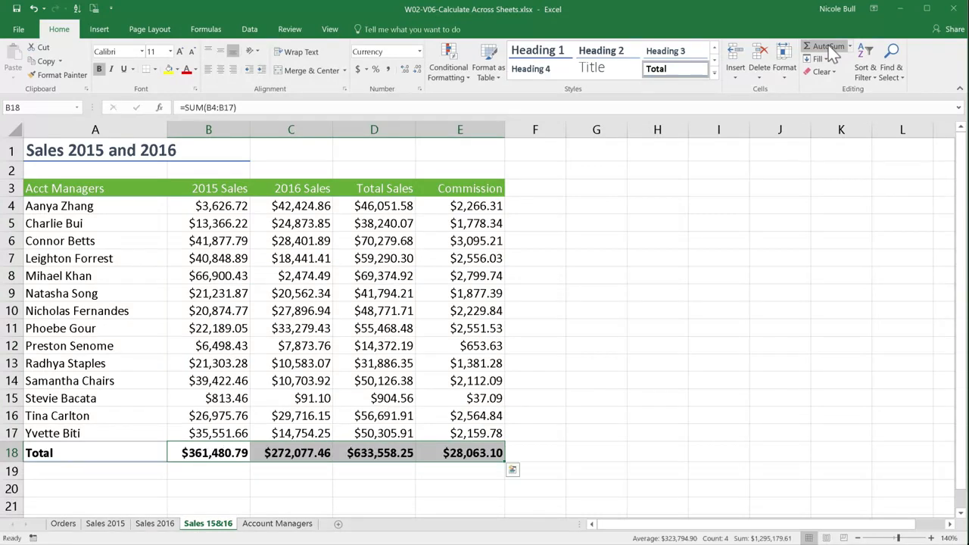